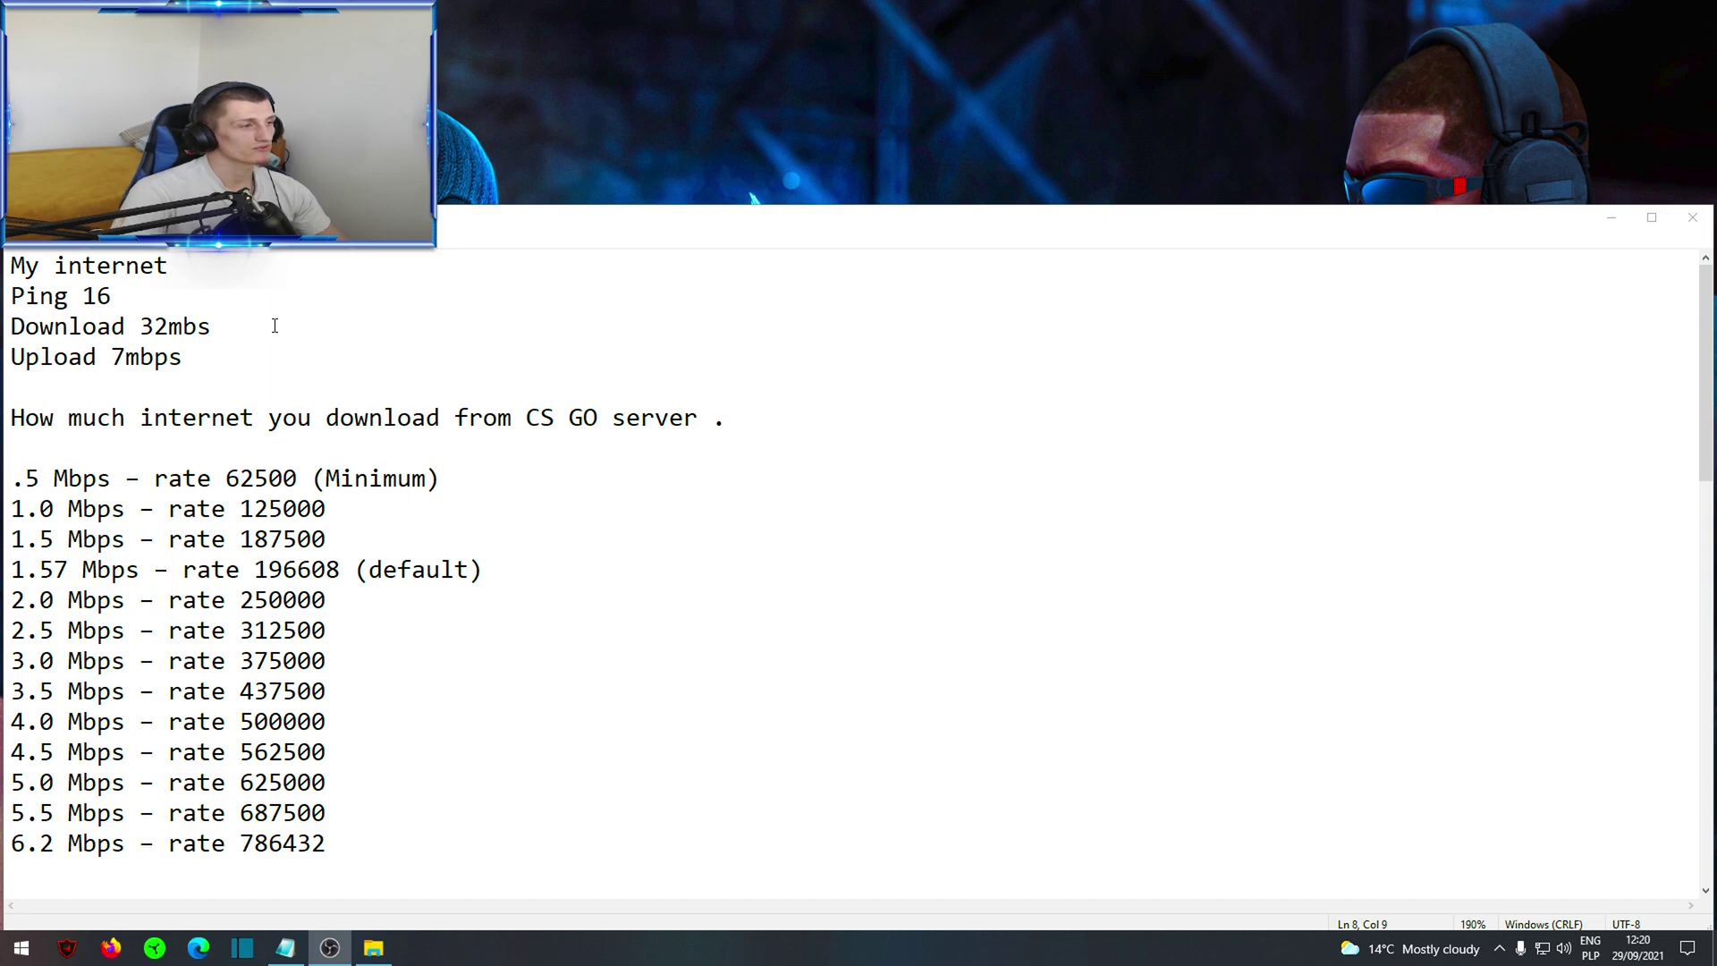
{"action": "left_click_drag", "start_coordinate": [359, 843], "coordinate": [10, 843]}
{"action": "left_click", "coordinate": [495, 783]}
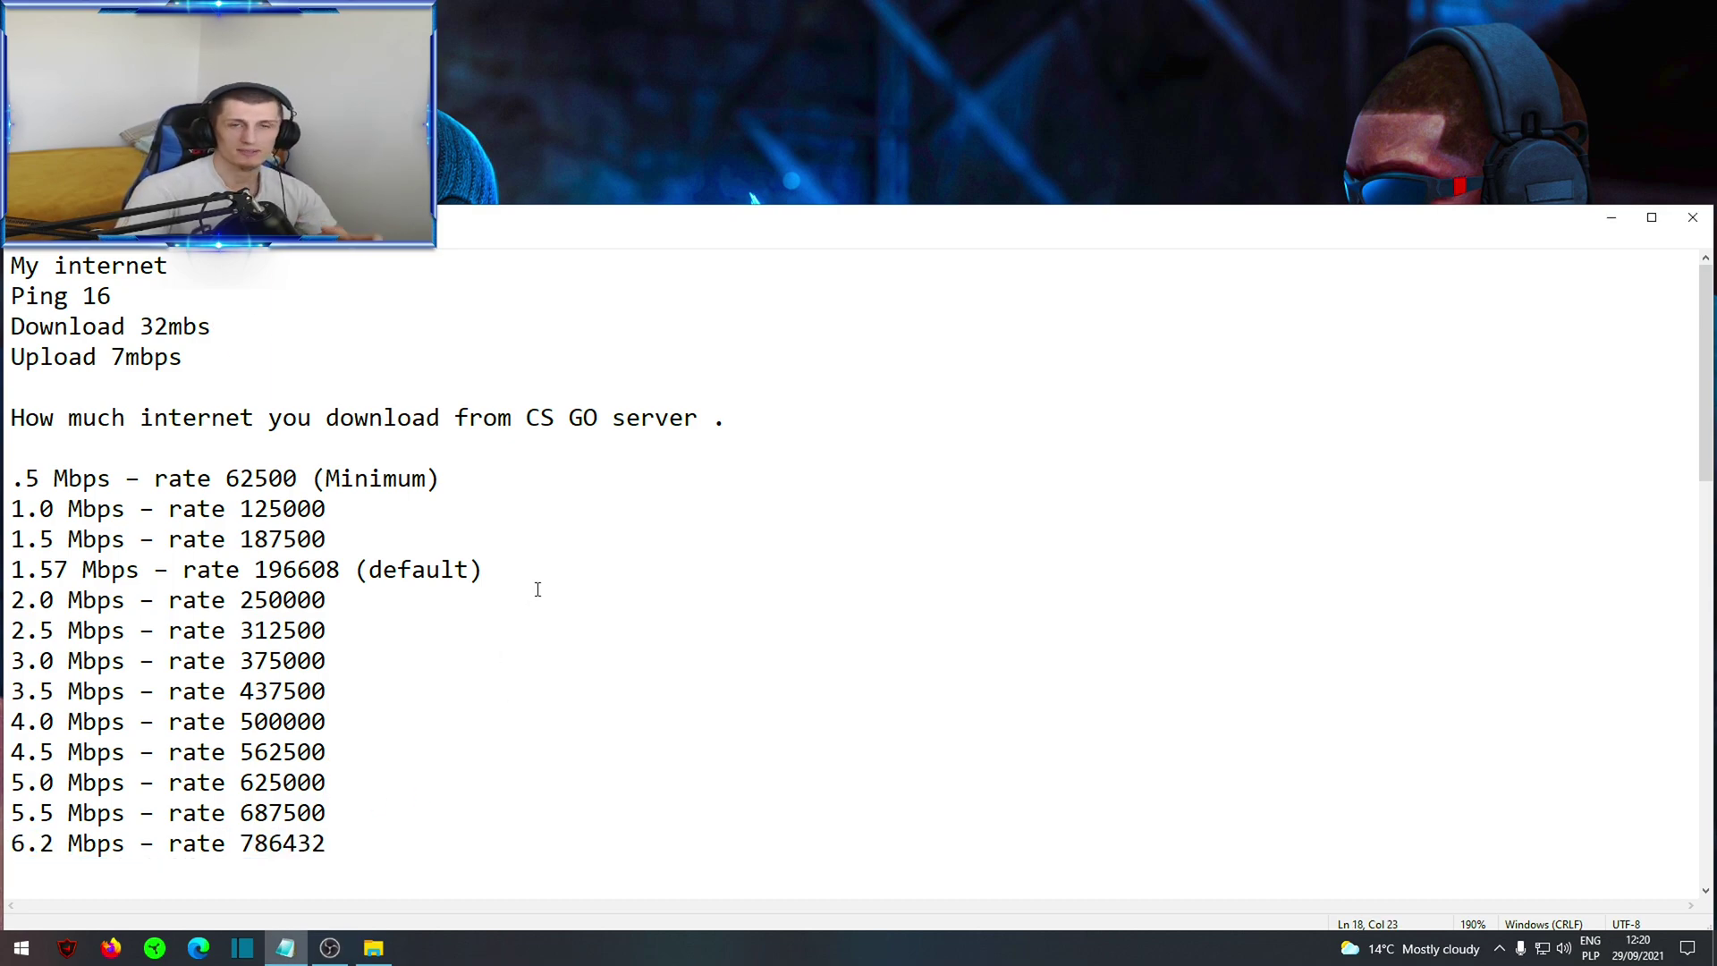
{"action": "left_click", "coordinate": [25, 478]}
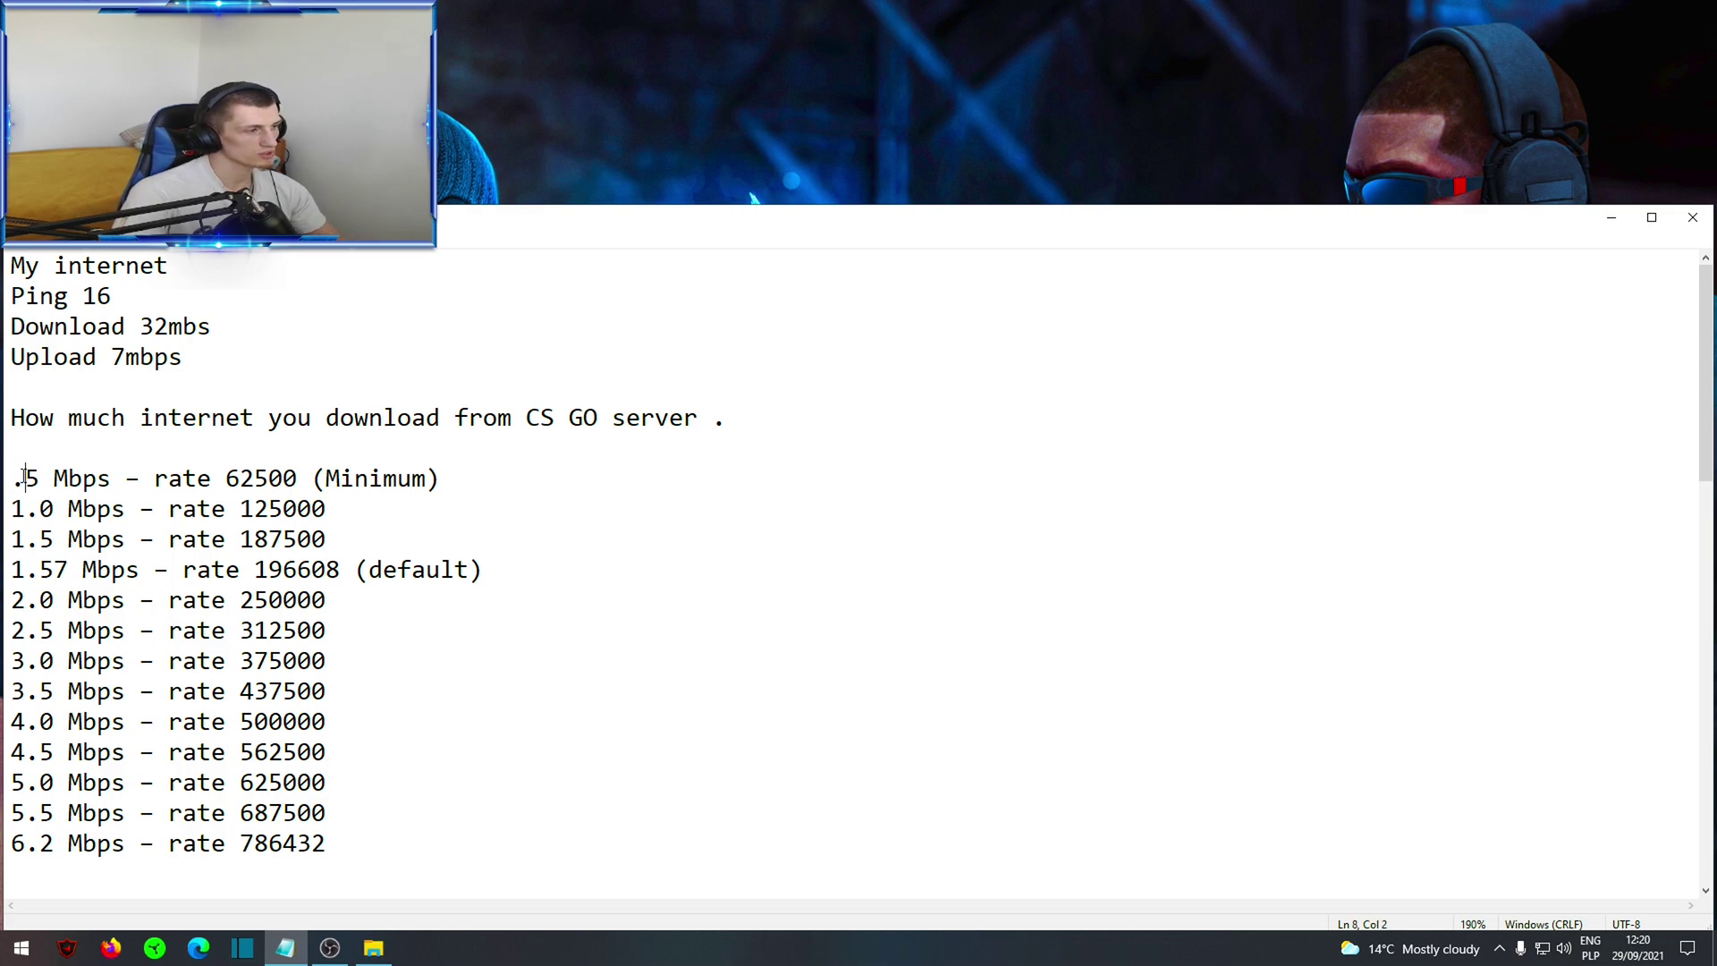
{"action": "left_click_drag", "start_coordinate": [25, 479], "coordinate": [152, 600]}
{"action": "left_click", "coordinate": [406, 569]}
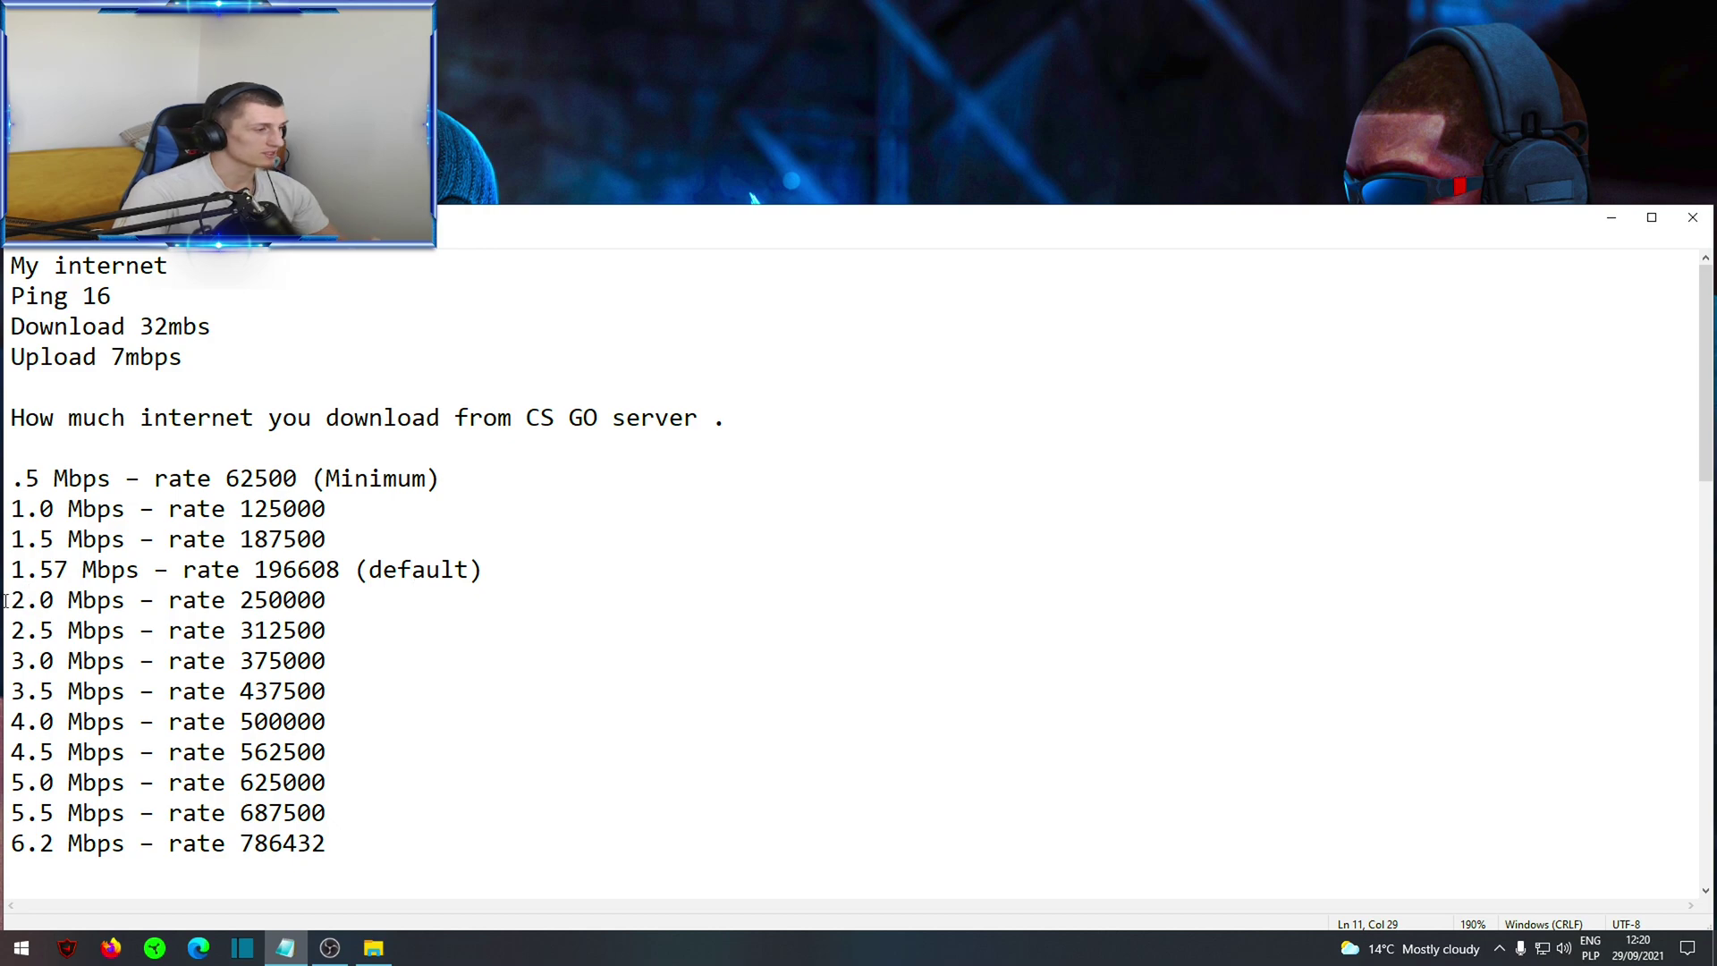
{"action": "left_click_drag", "start_coordinate": [168, 600], "coordinate": [371, 608]}
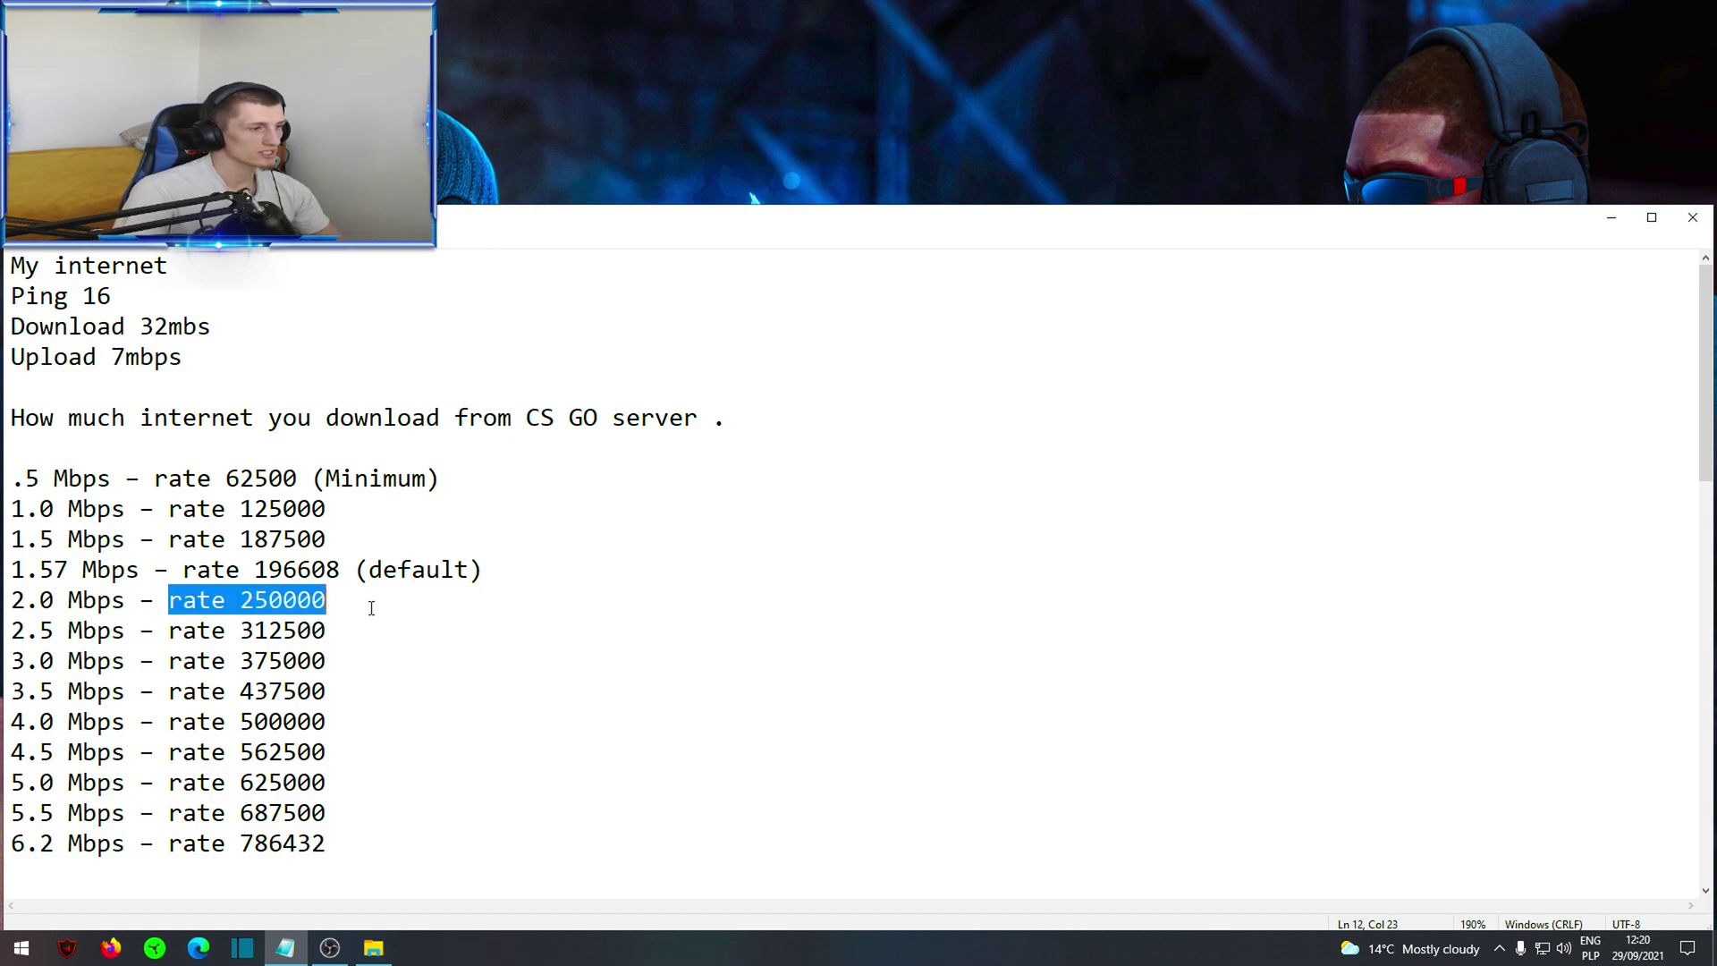
{"action": "left_click", "coordinate": [387, 608]}
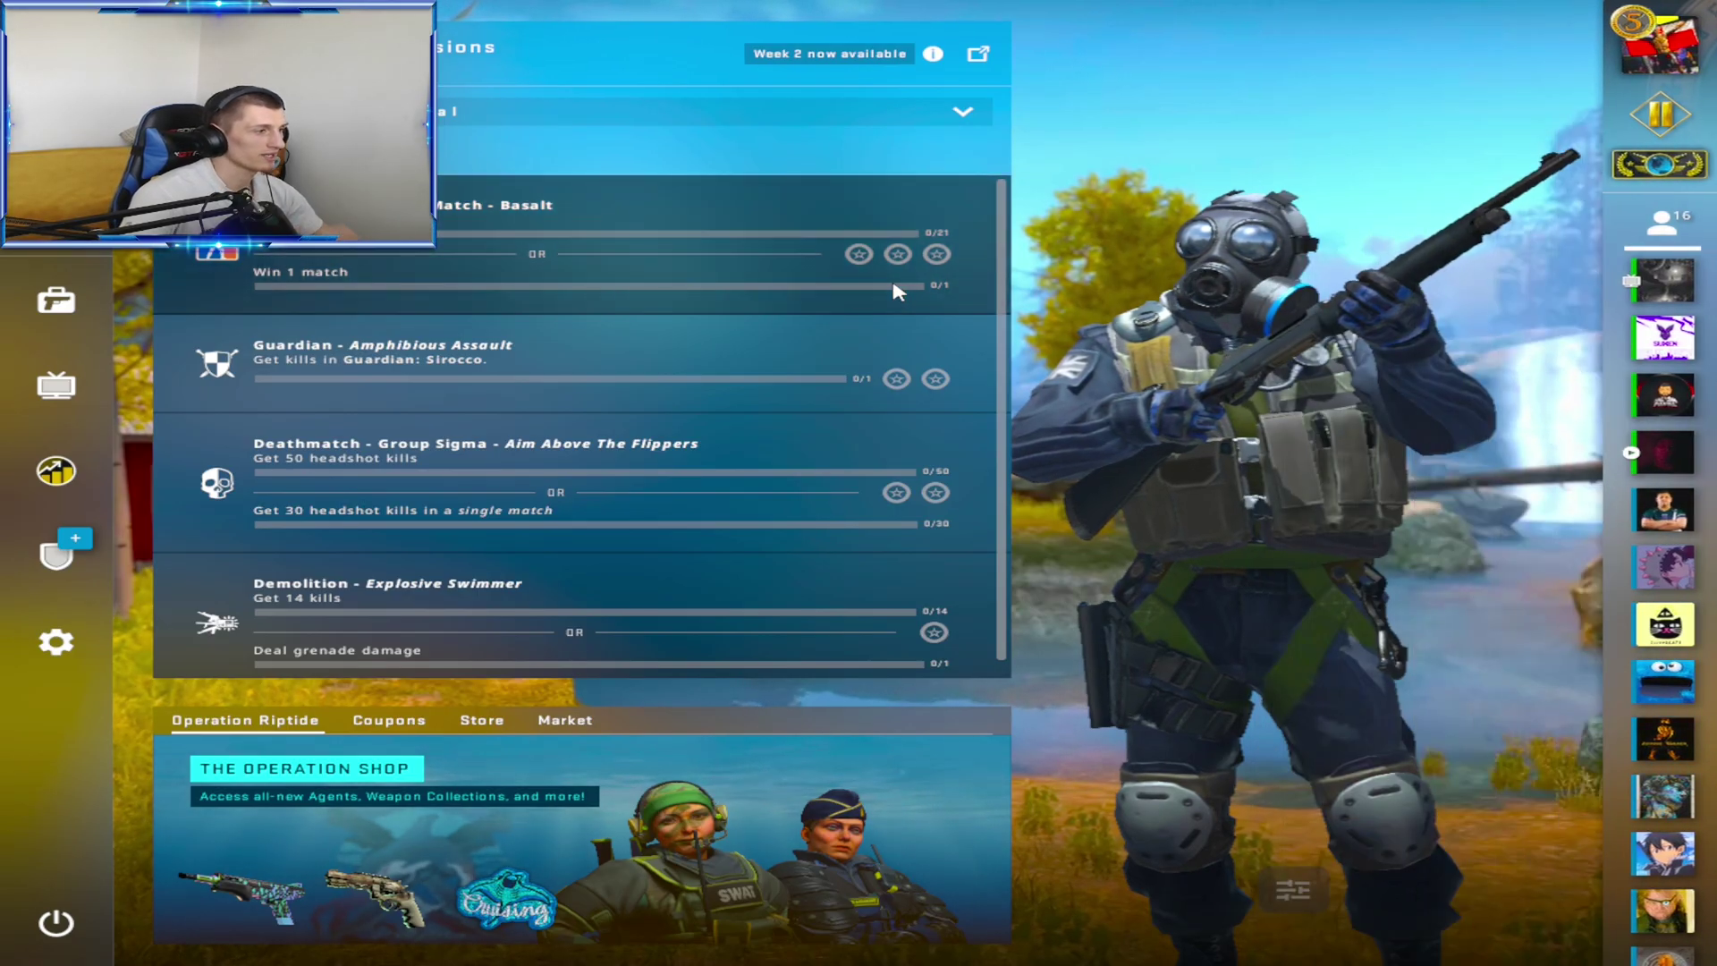
In the game settings, keep the bandwidth limit at Unrestricted
{"action": "left_click", "coordinate": [57, 652]}
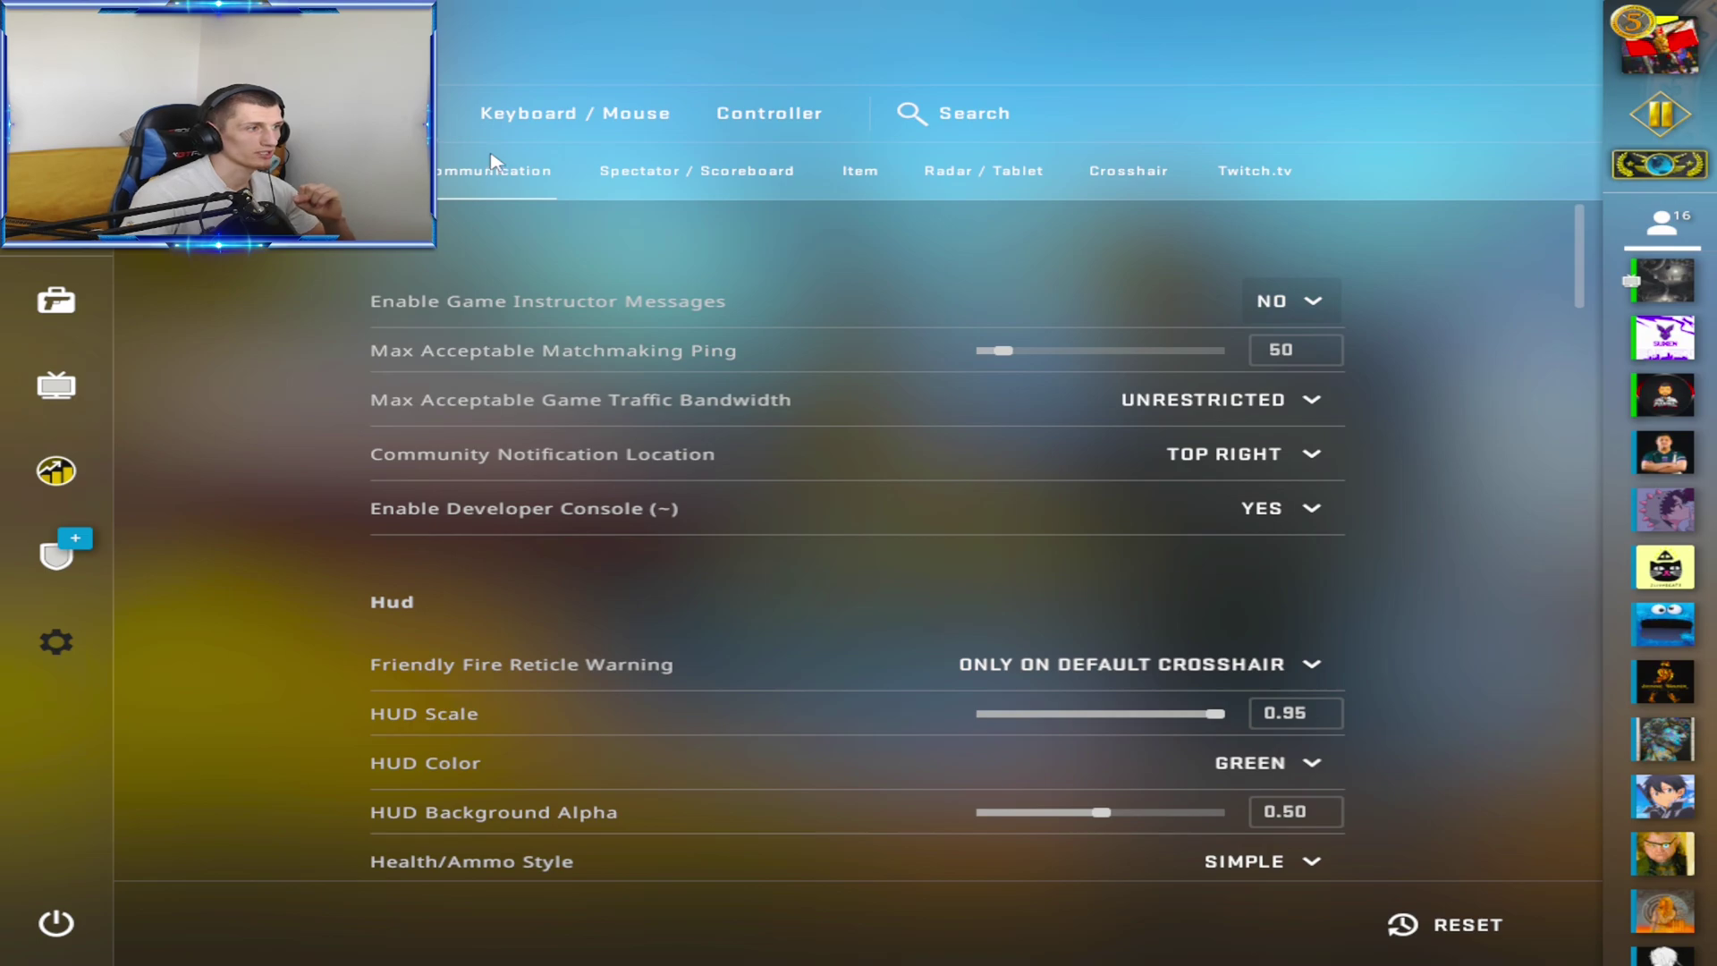
{"action": "mouse_move", "coordinate": [1003, 362]}
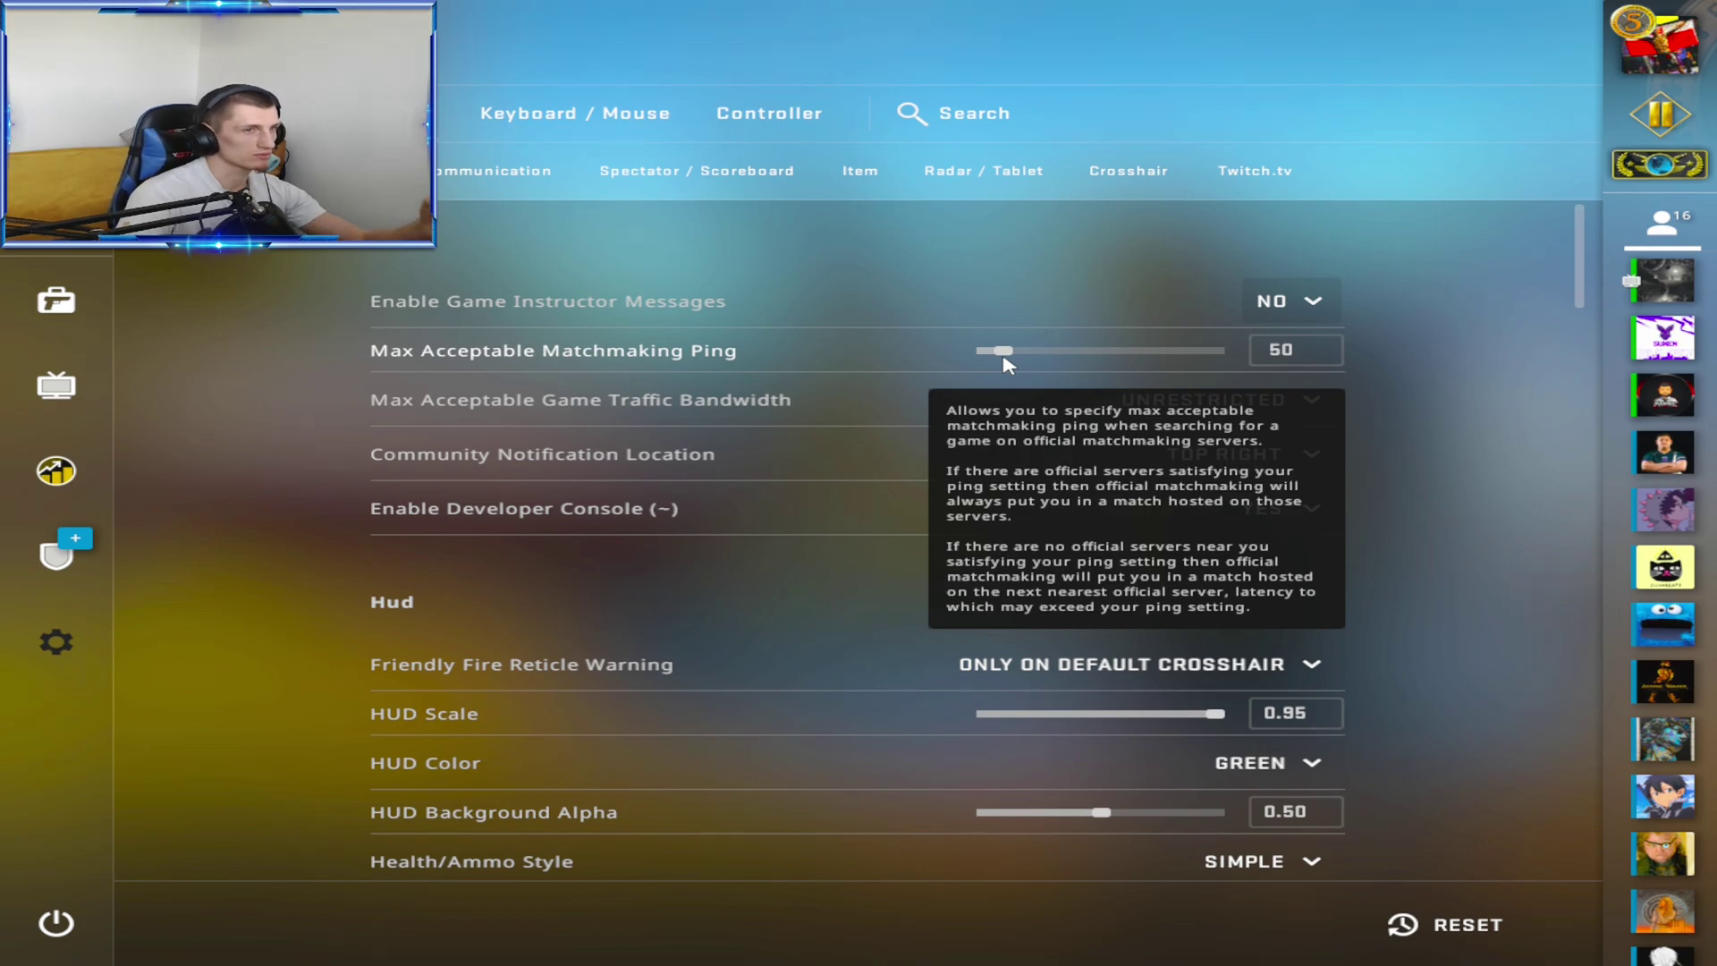
{"action": "mouse_move", "coordinate": [850, 408]}
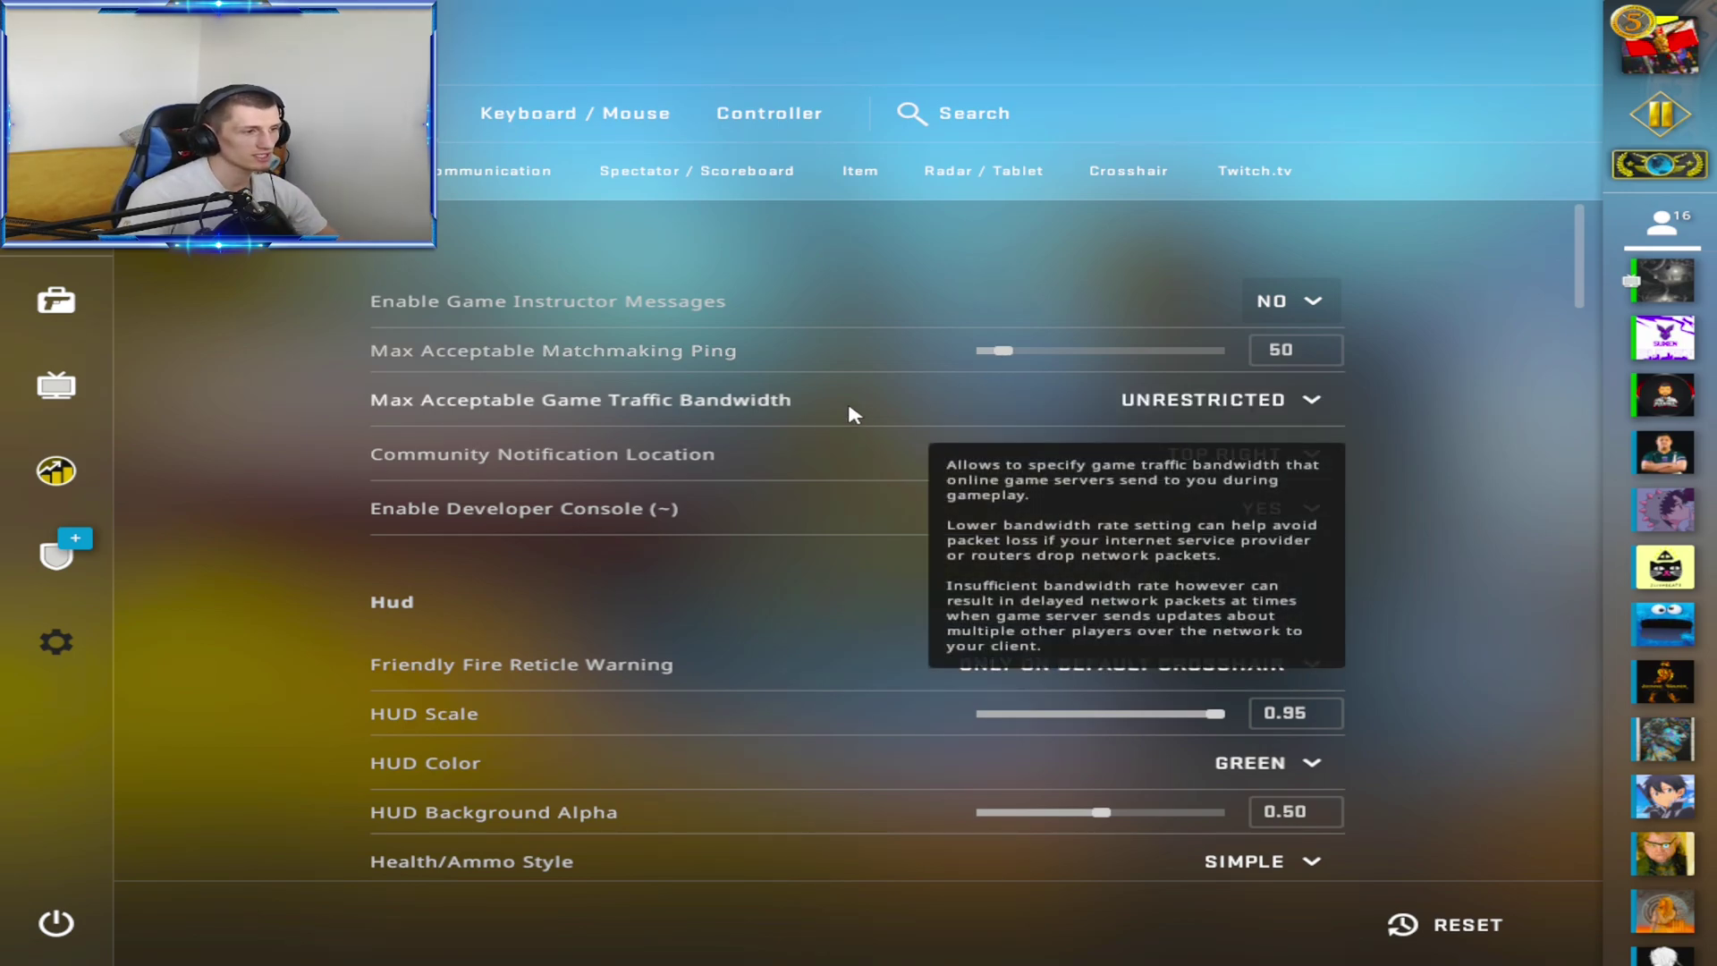
{"action": "left_click", "coordinate": [1286, 410]}
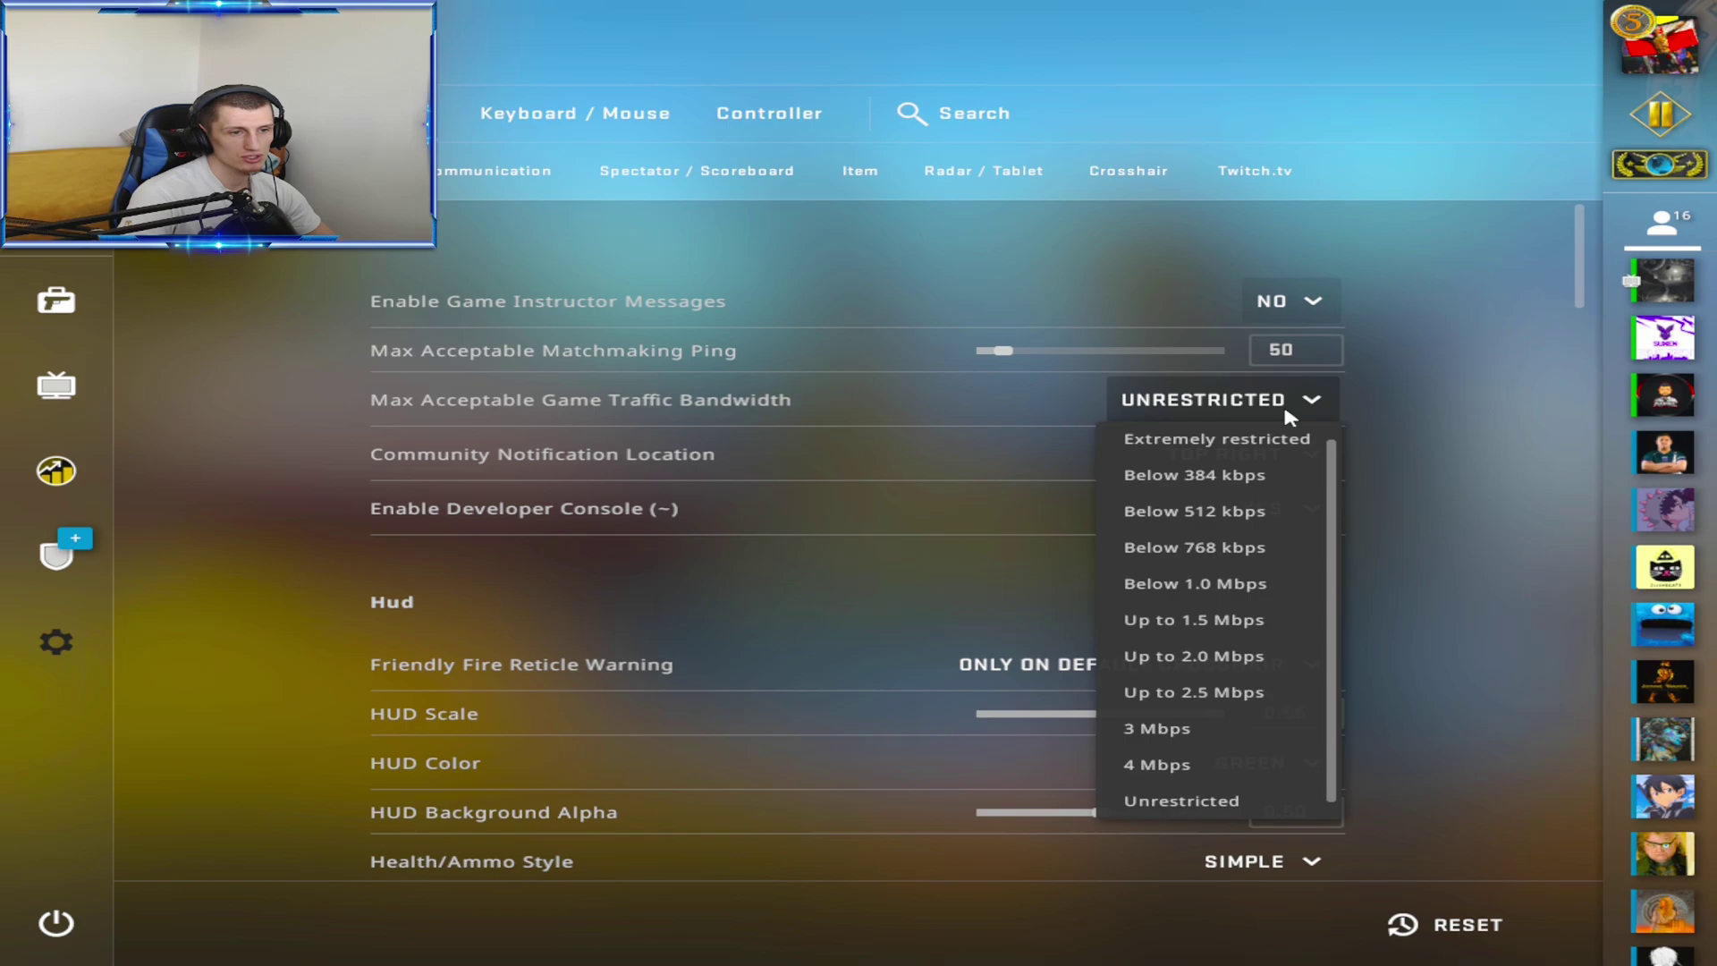
{"action": "left_click", "coordinate": [1184, 794]}
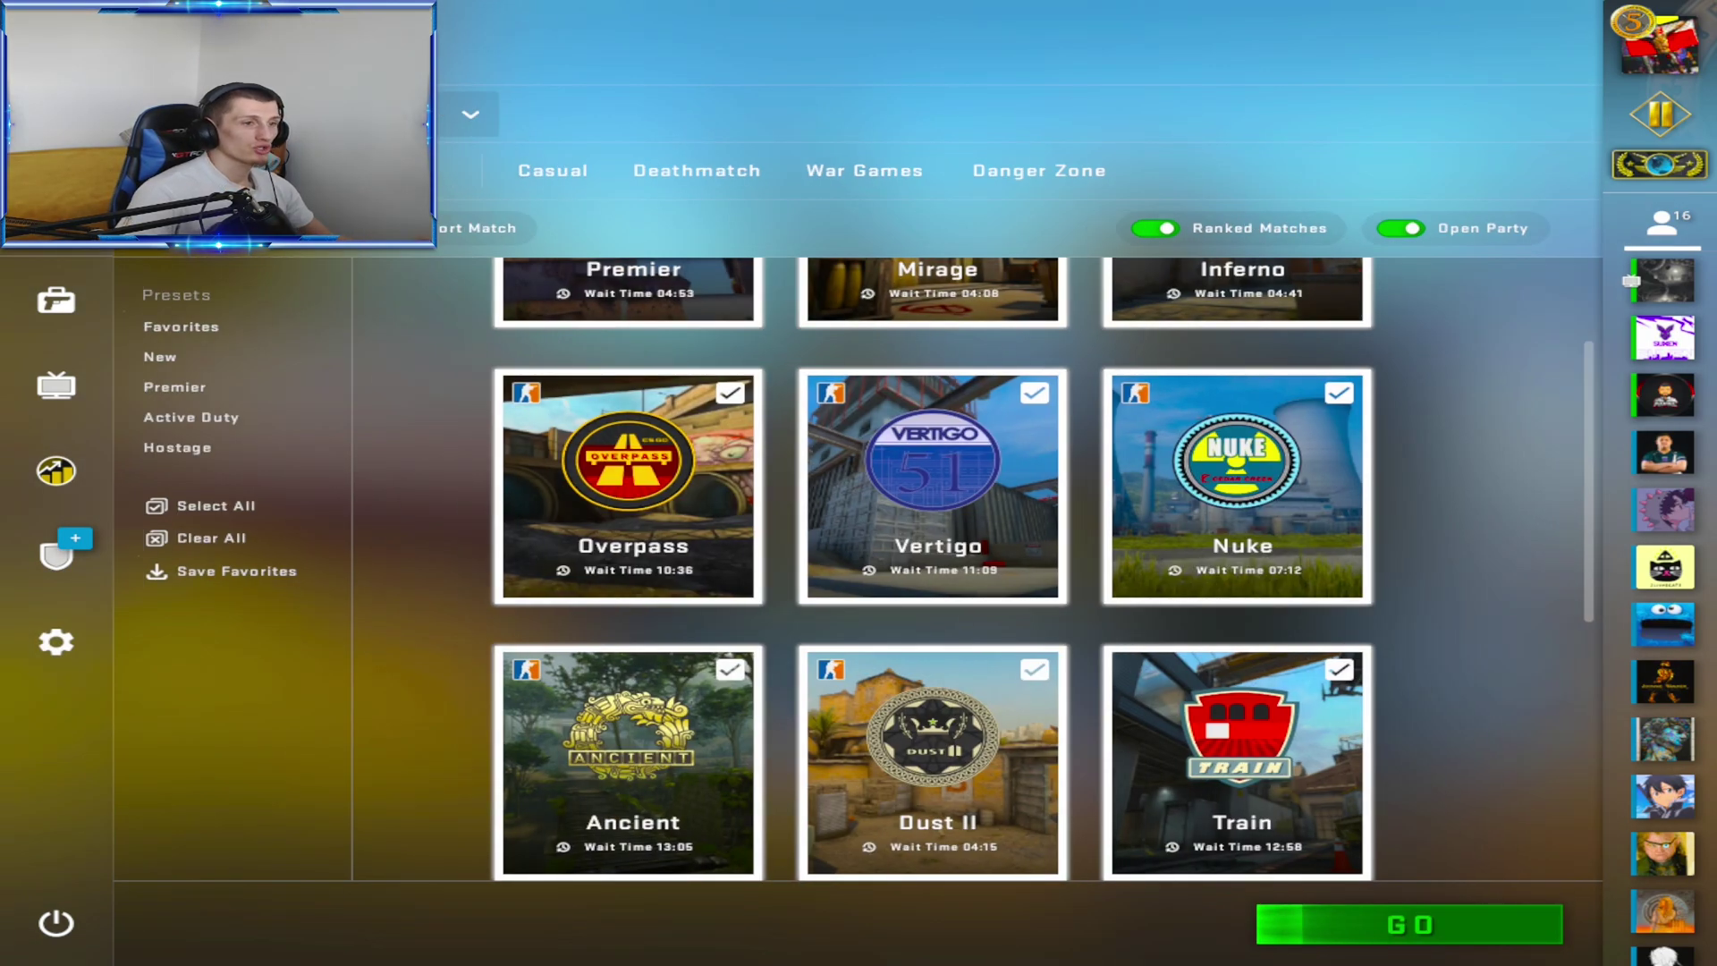
Switch to the Deathmatch map groups and enable net_graph 1 through the developer console
{"action": "left_click", "coordinate": [751, 187]}
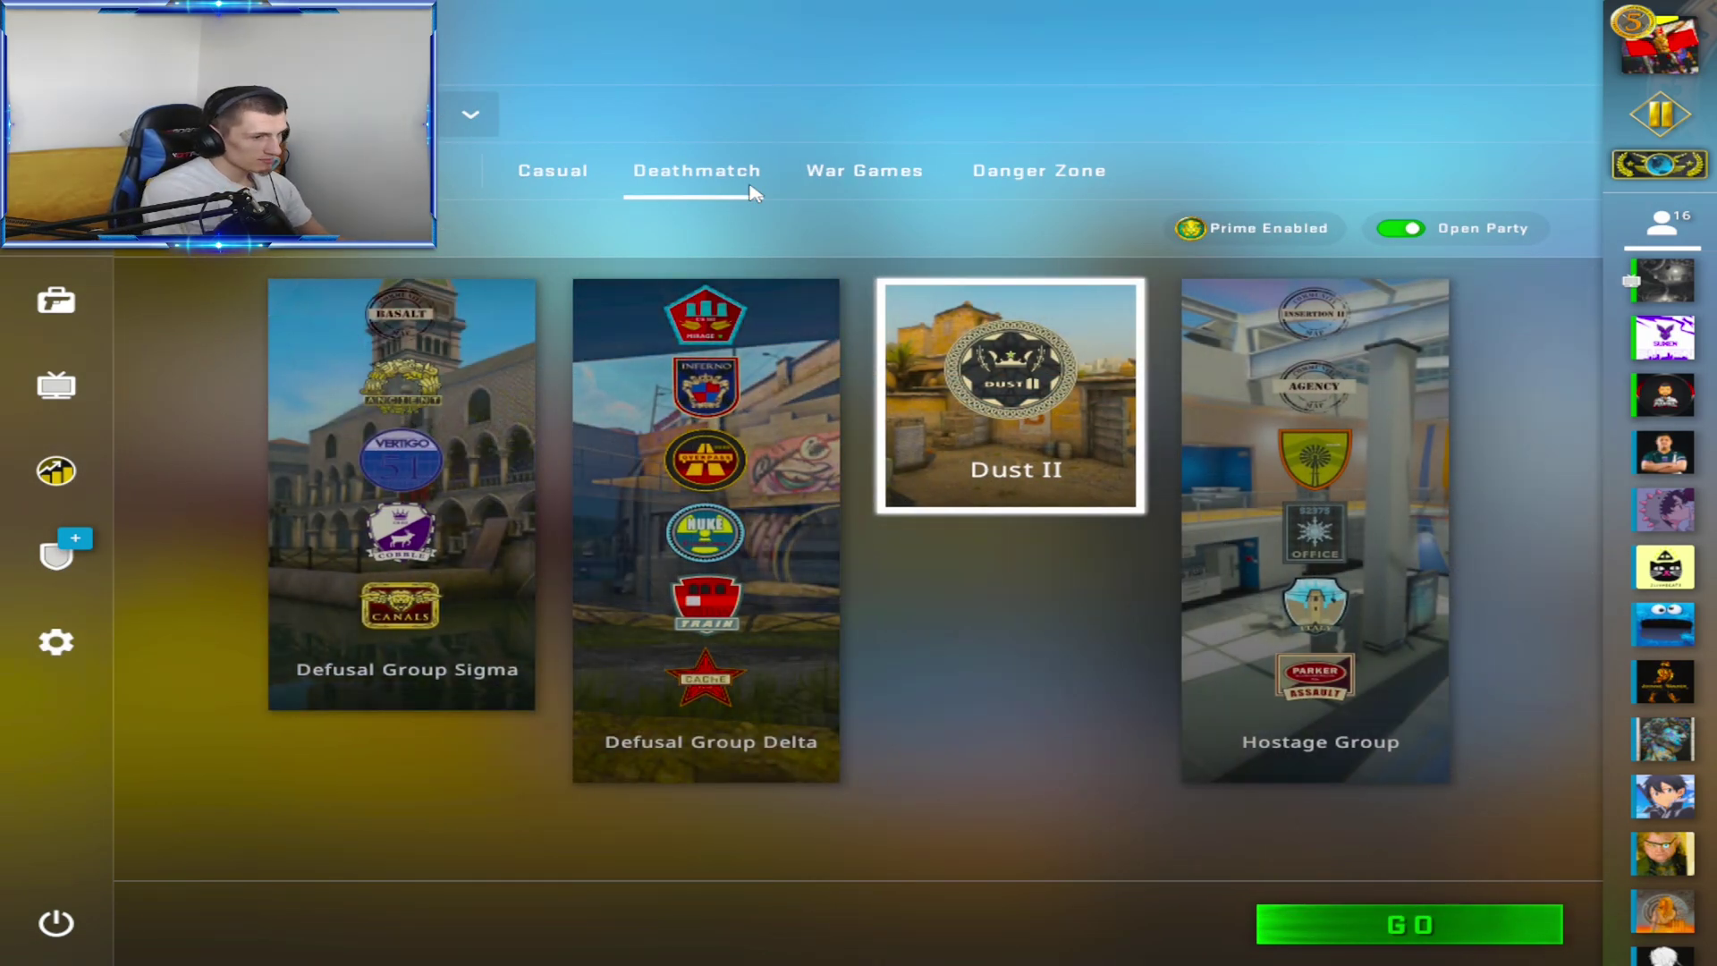
{"action": "key", "text": "grave"}
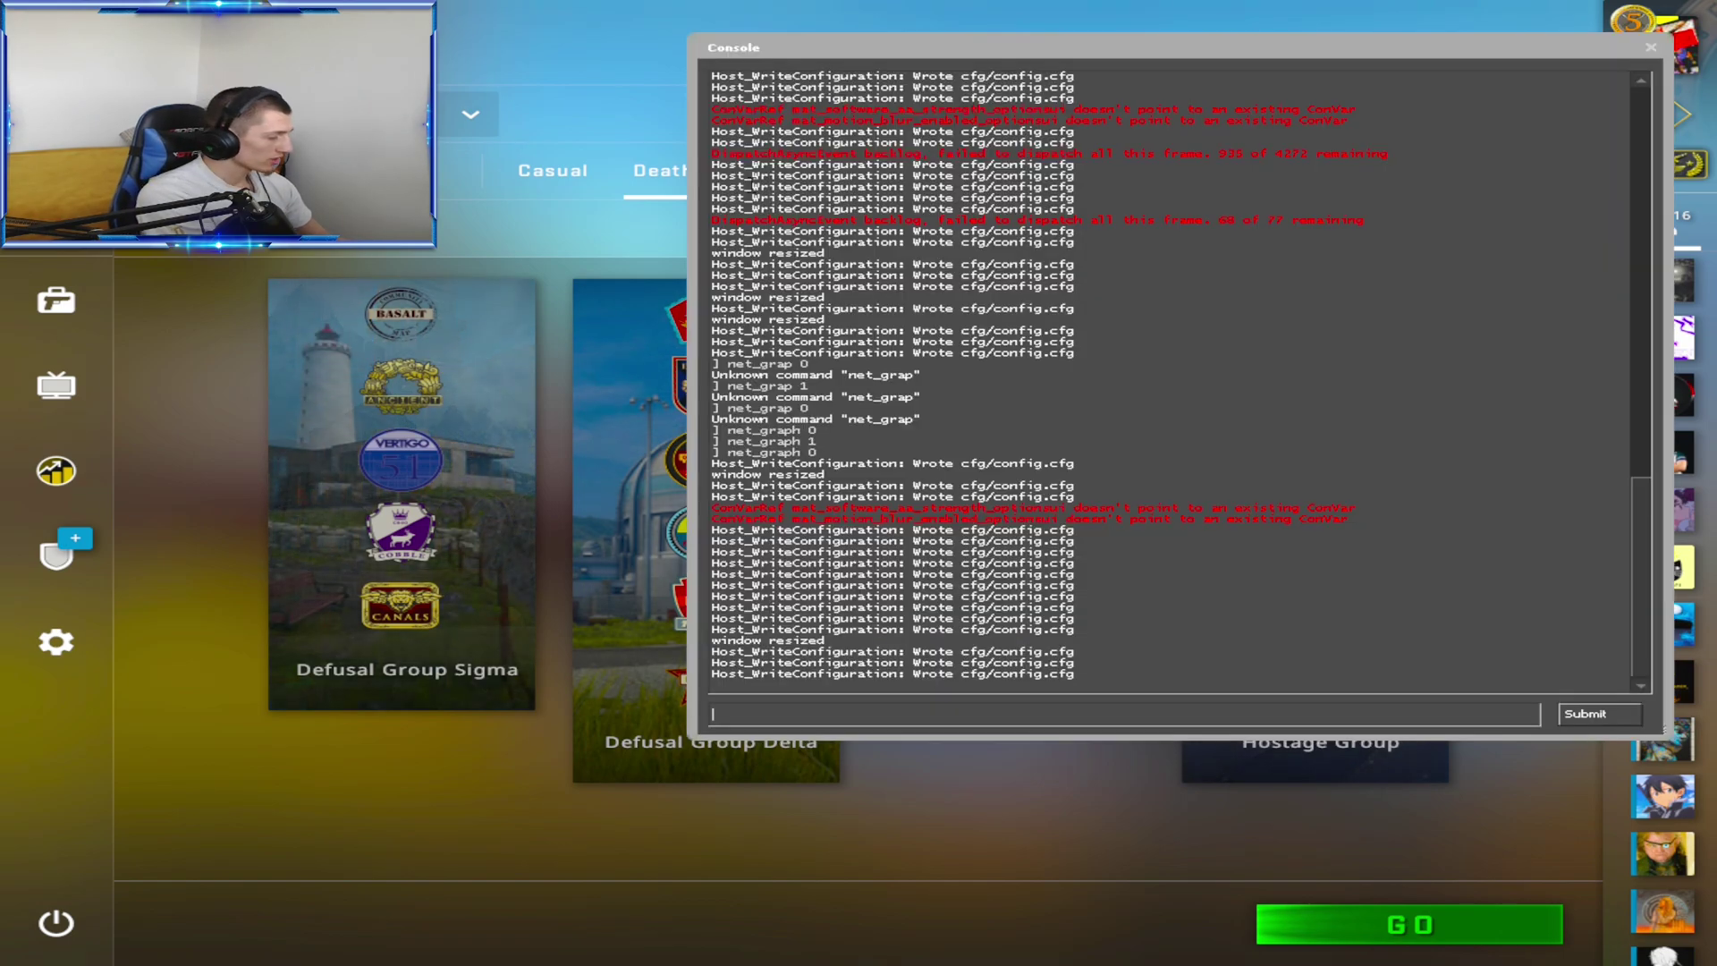
{"action": "type", "text": "net"}
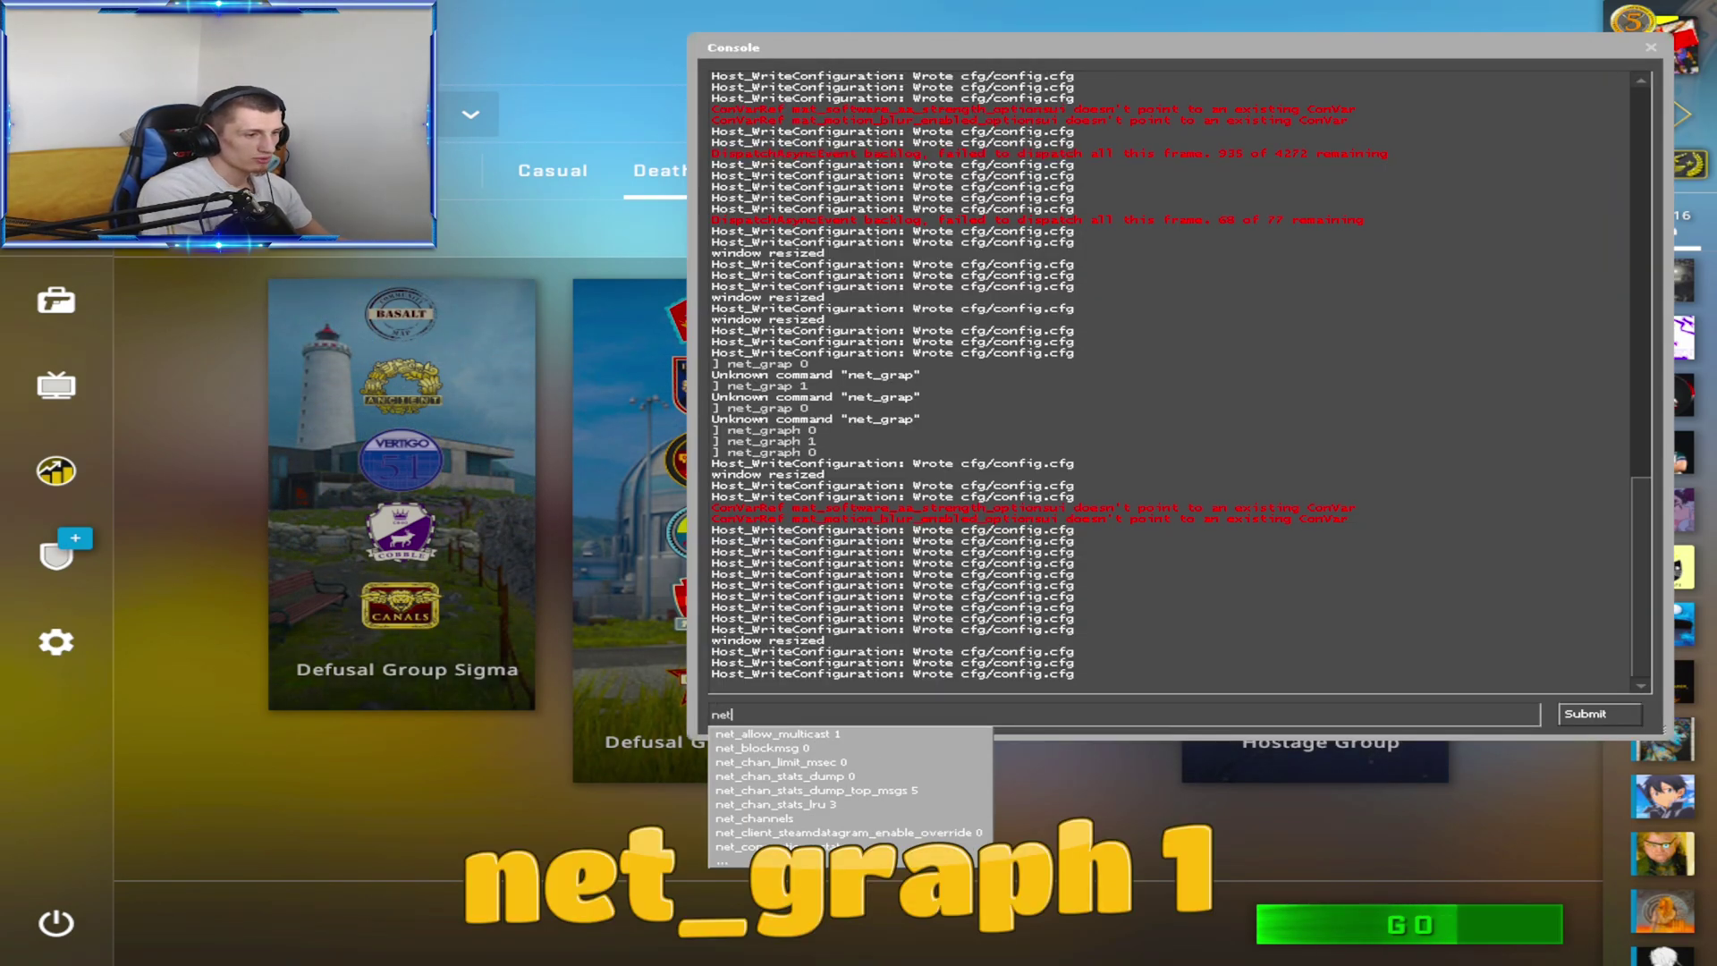
{"action": "type", "text": "_graph 1"}
{"action": "key", "text": "Return"}
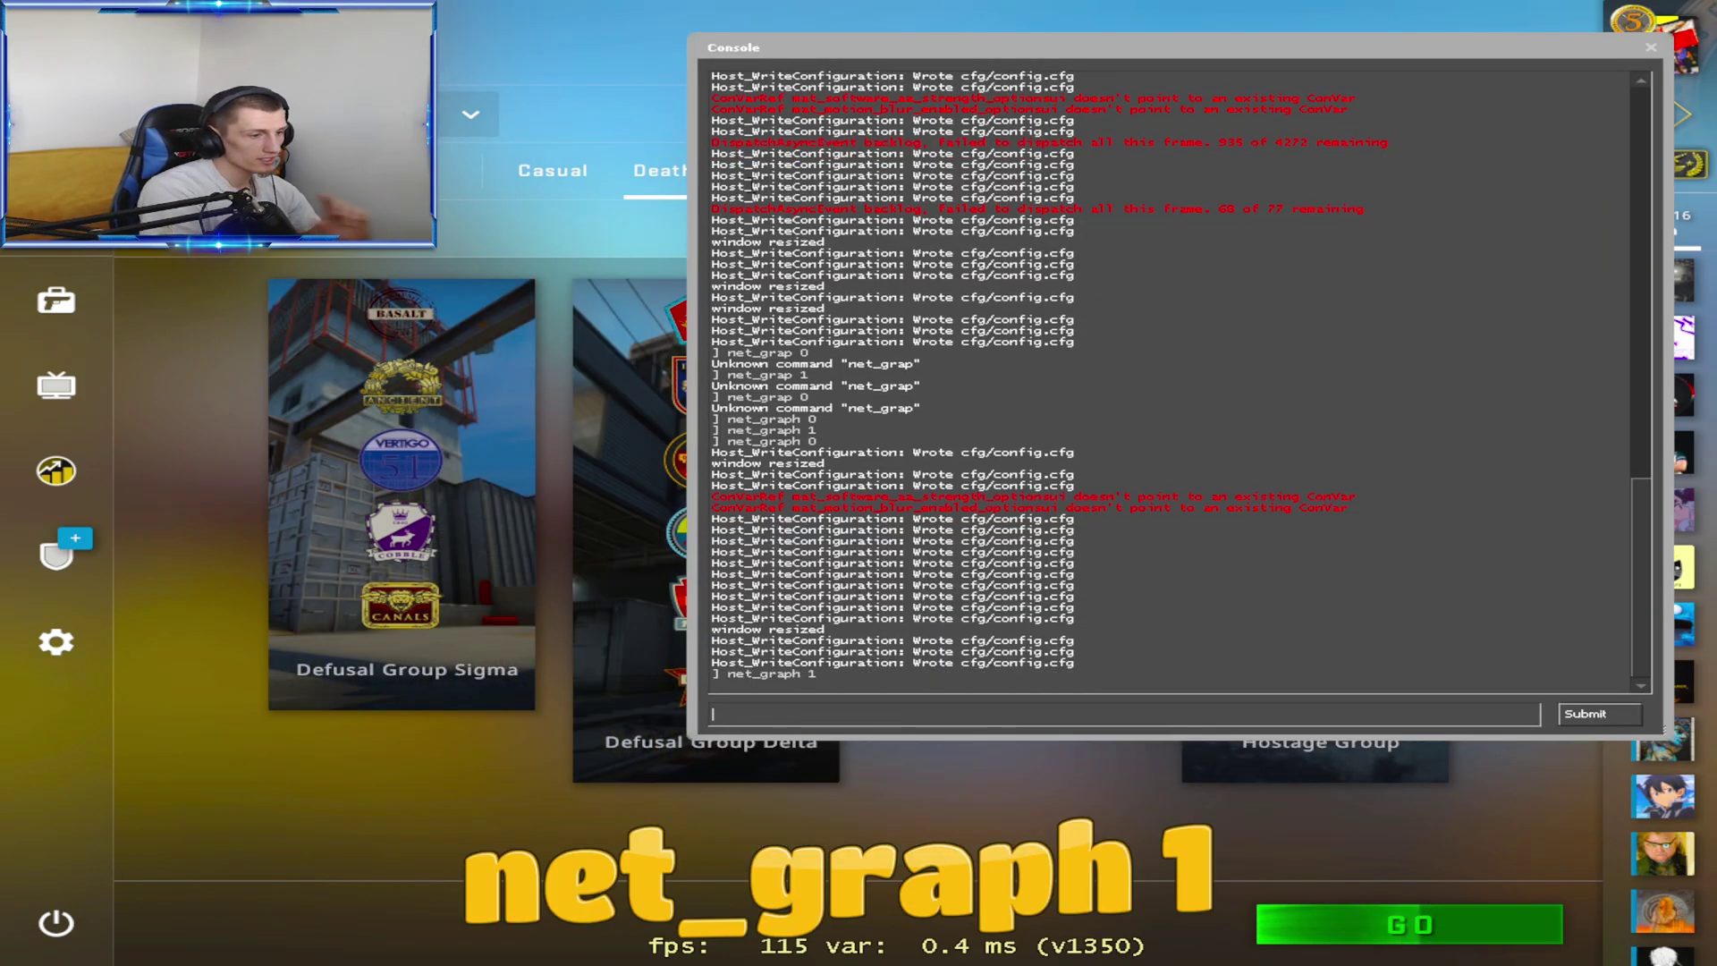
{"action": "key", "text": "grave"}
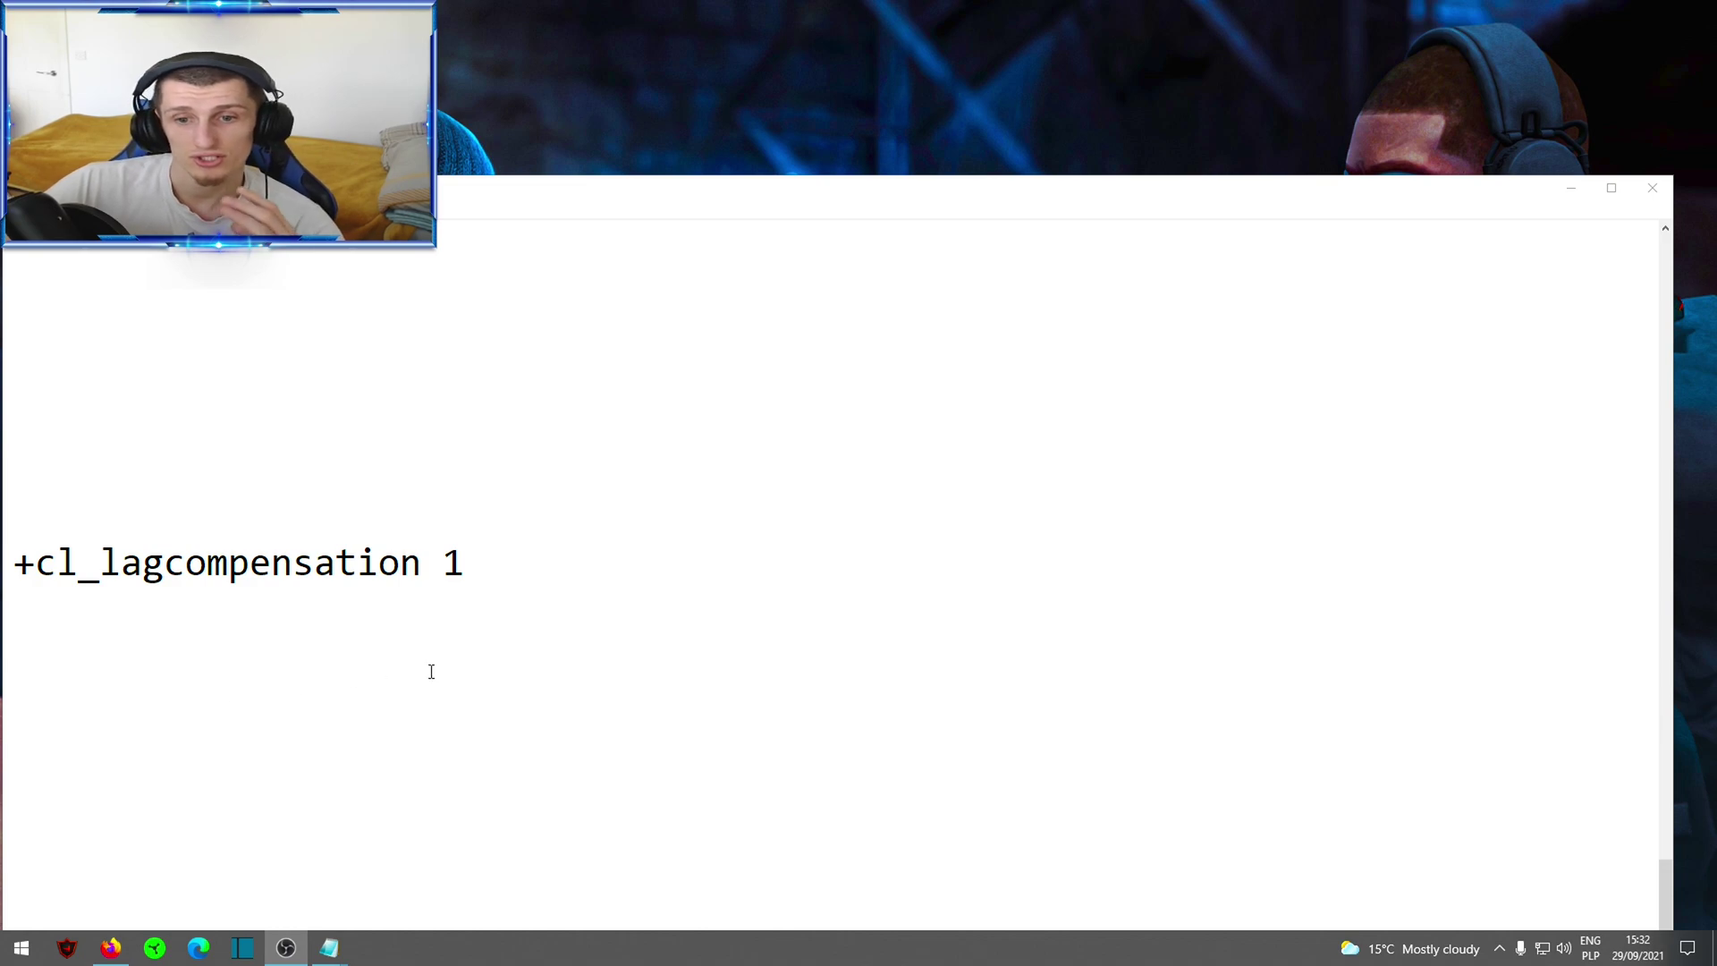
{"action": "mouse_move", "coordinate": [555, 536]}
{"action": "left_mouse_down"}
{"action": "mouse_move", "coordinate": [207, 560]}
{"action": "mouse_move", "coordinate": [65, 536]}
{"action": "left_mouse_up"}
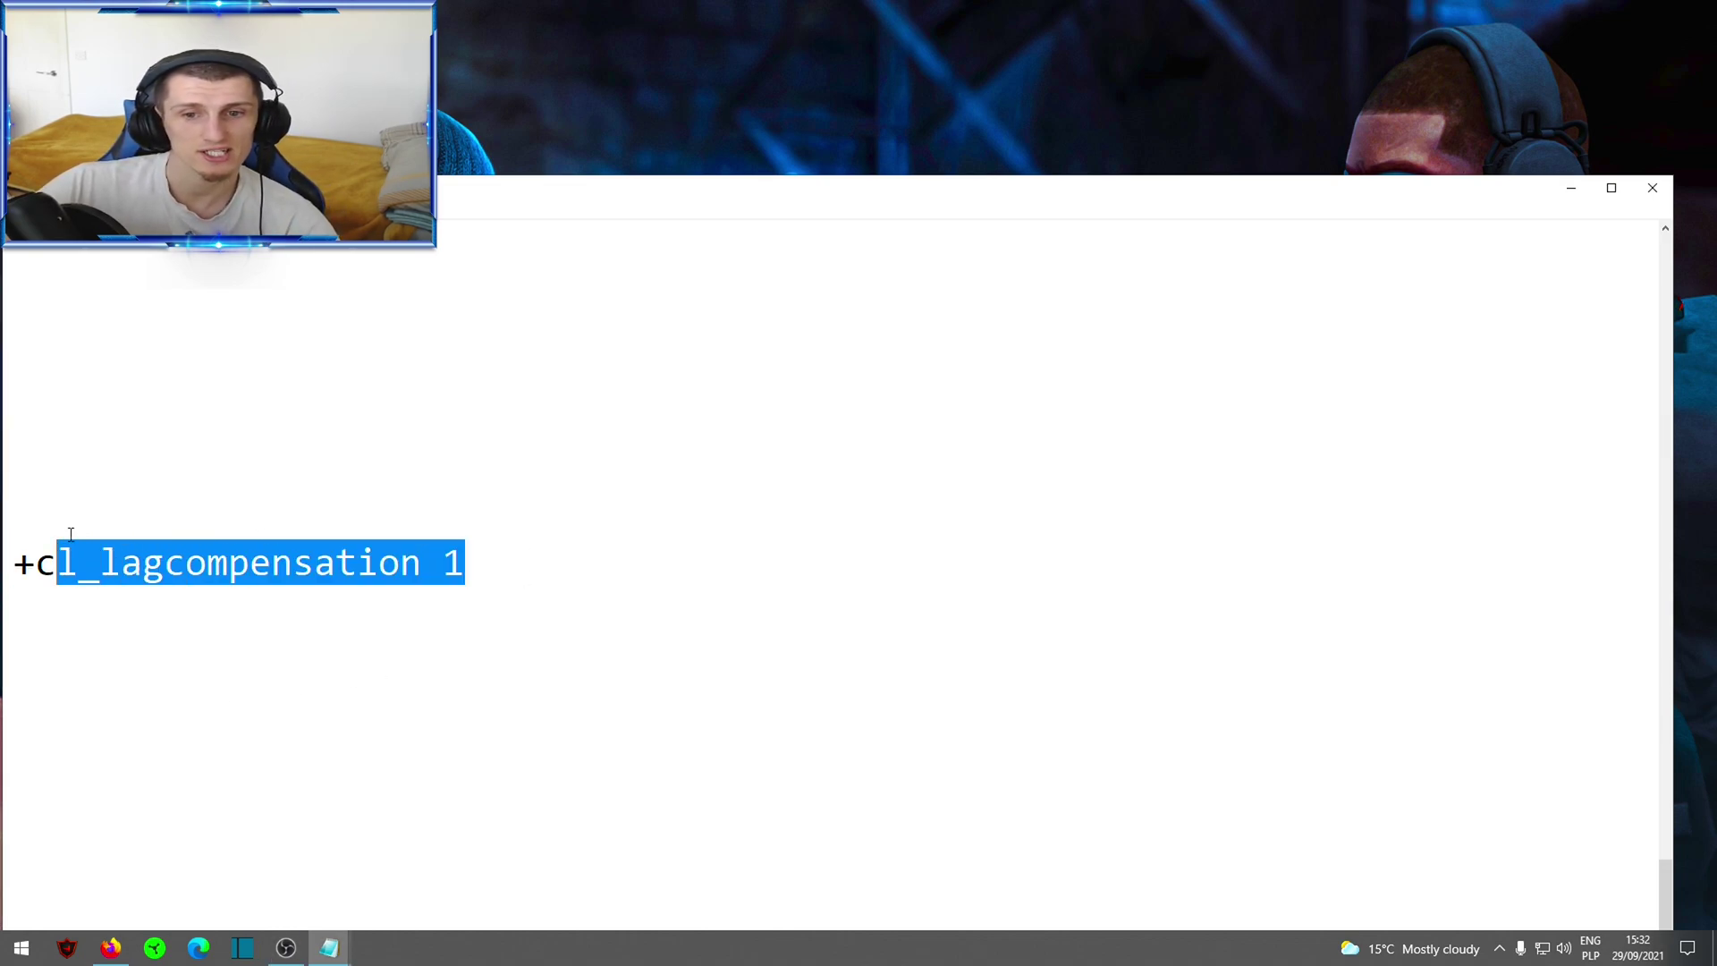
{"action": "left_click", "coordinate": [77, 494]}
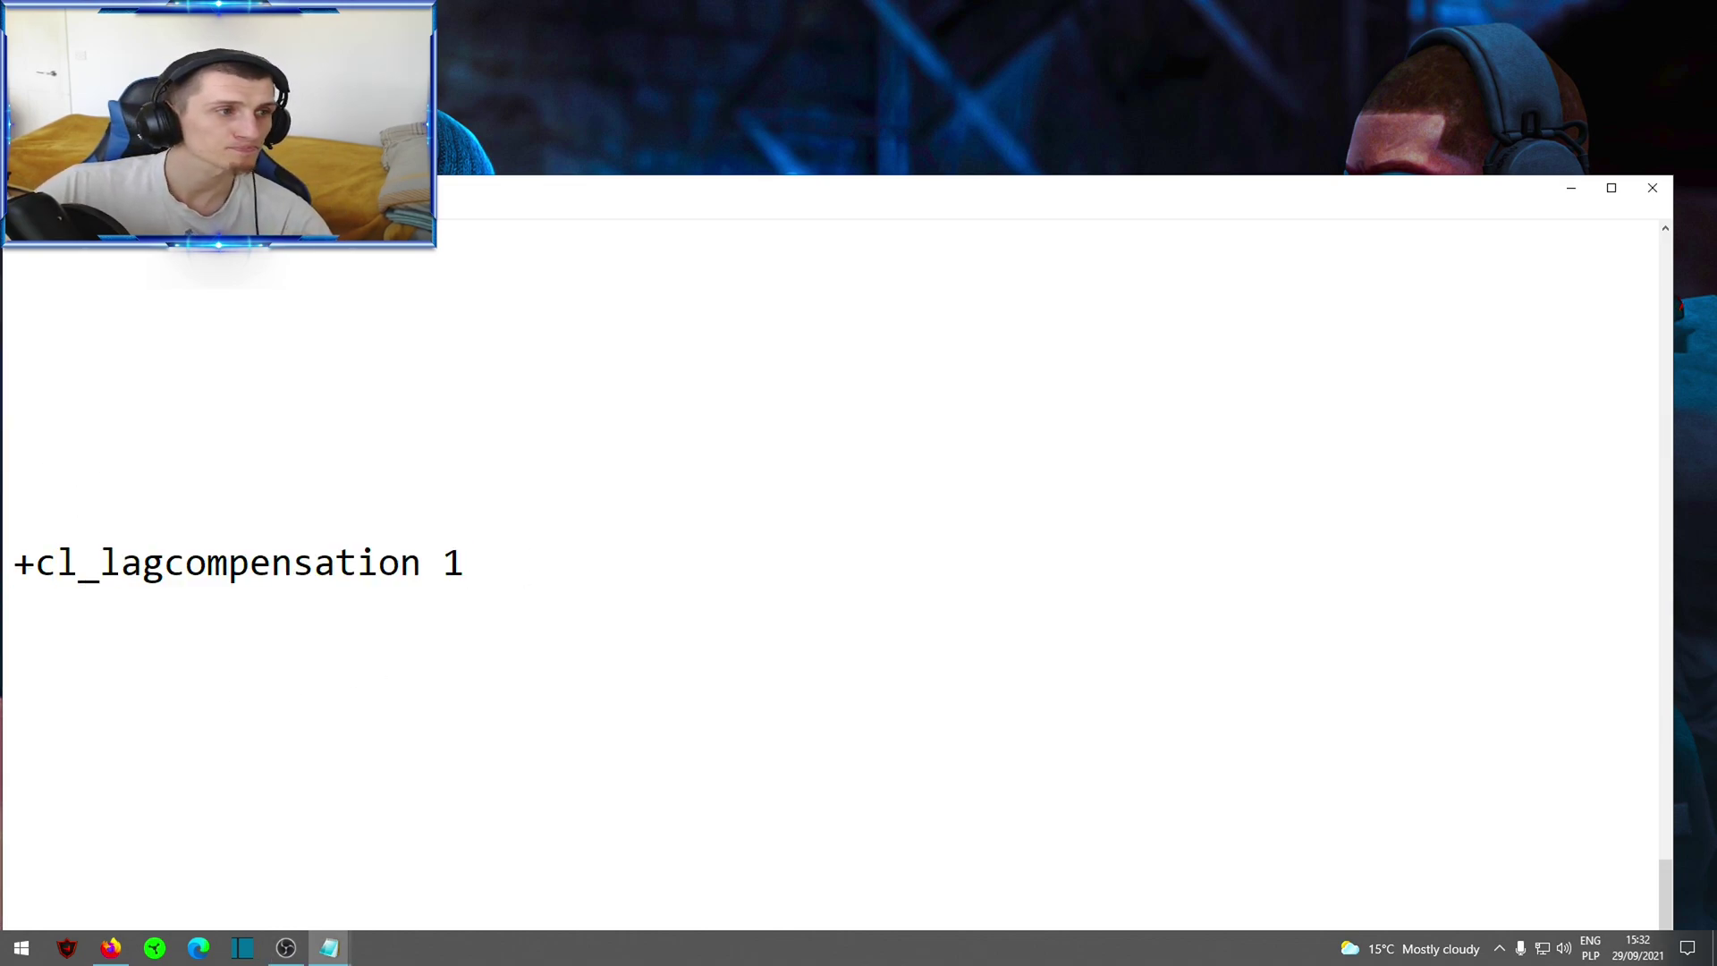